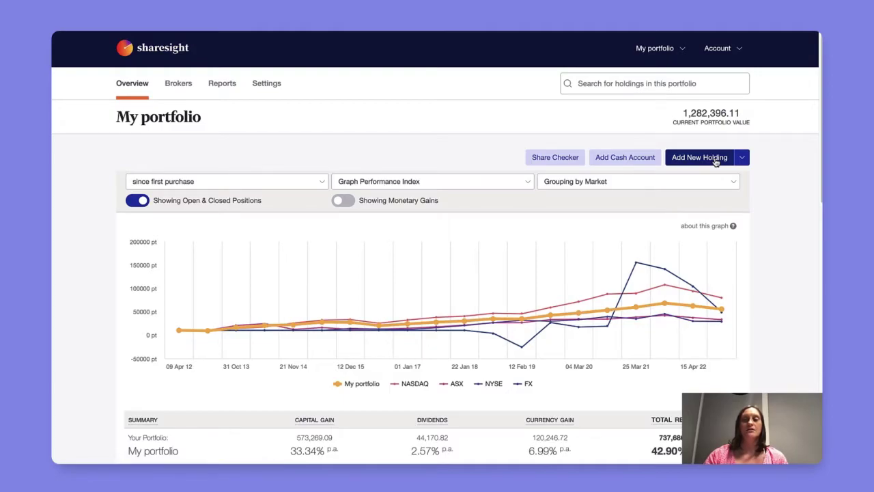
- Search AAPL and select Apple Inc on NASDAQ (NASDAQ:AAPL) as the new holding
{"action": "left_click", "coordinate": [715, 158]}
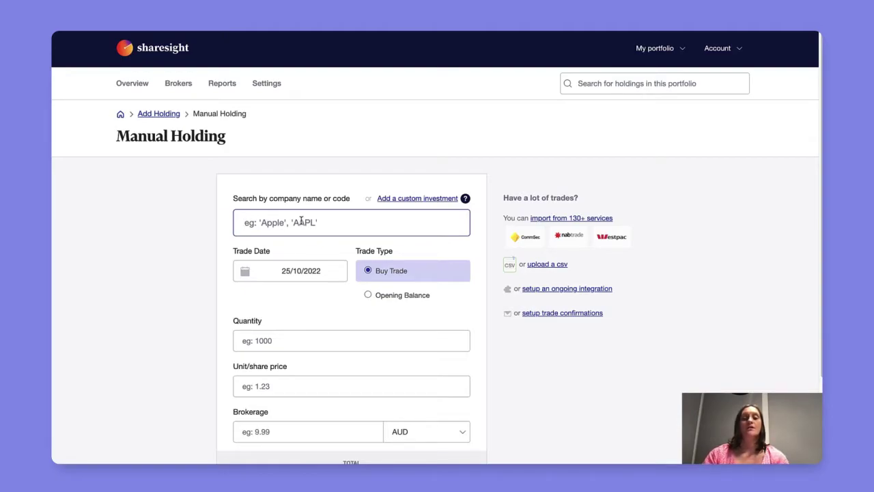
{"action": "type", "text": "AAPL"}
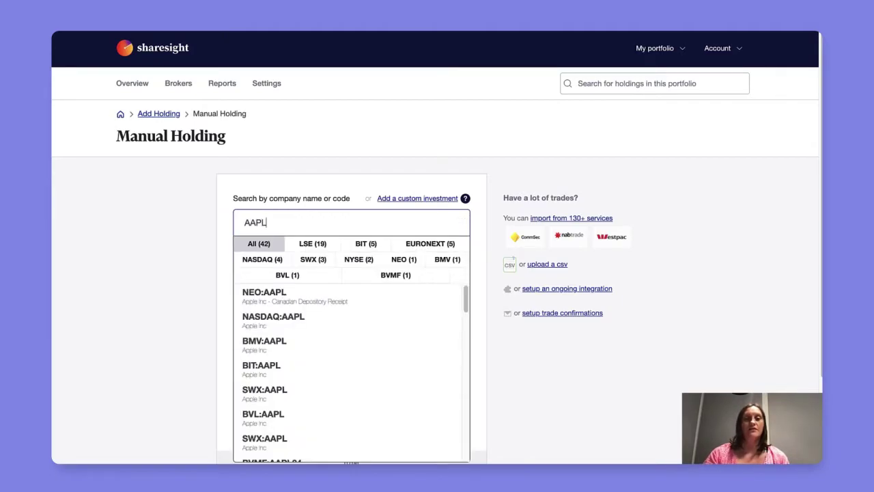
{"action": "left_click", "coordinate": [254, 260]}
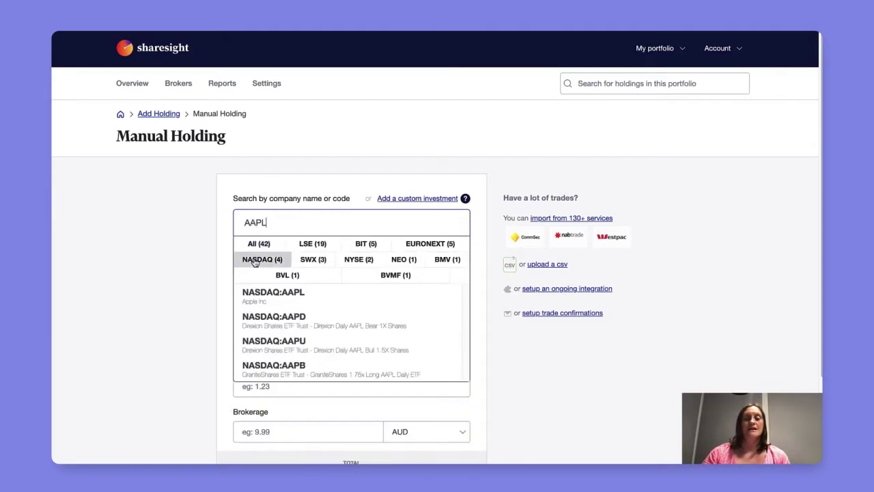
{"action": "left_click", "coordinate": [287, 295]}
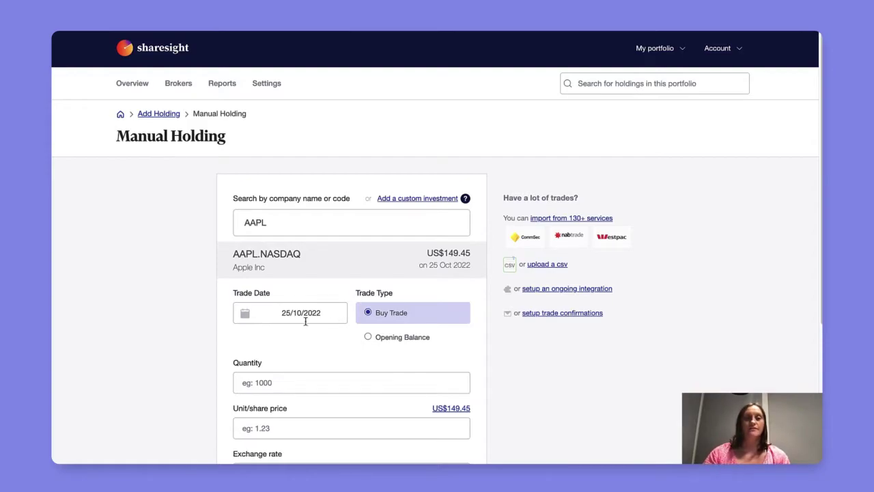
- Set trade date 25/10/2021, quantity 1000, and the US$148.64 market price
{"action": "left_click", "coordinate": [283, 315]}
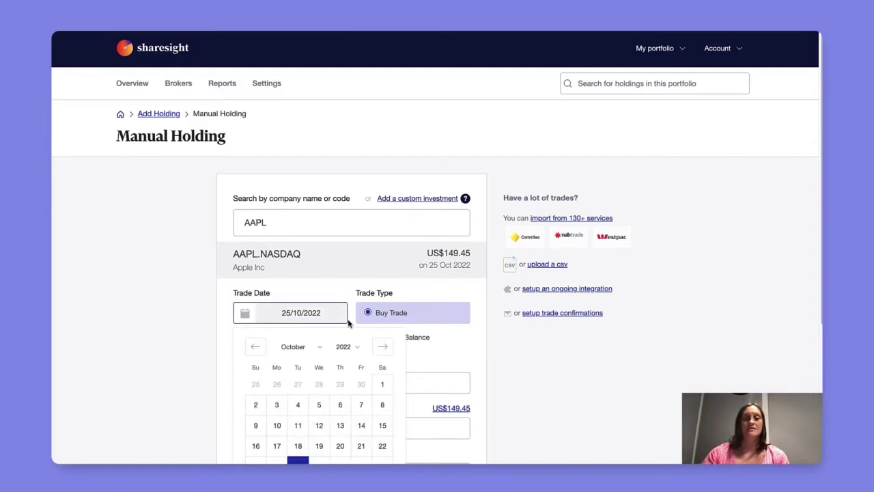
{"action": "key", "text": "BackSpace"}
{"action": "type", "text": "1"}
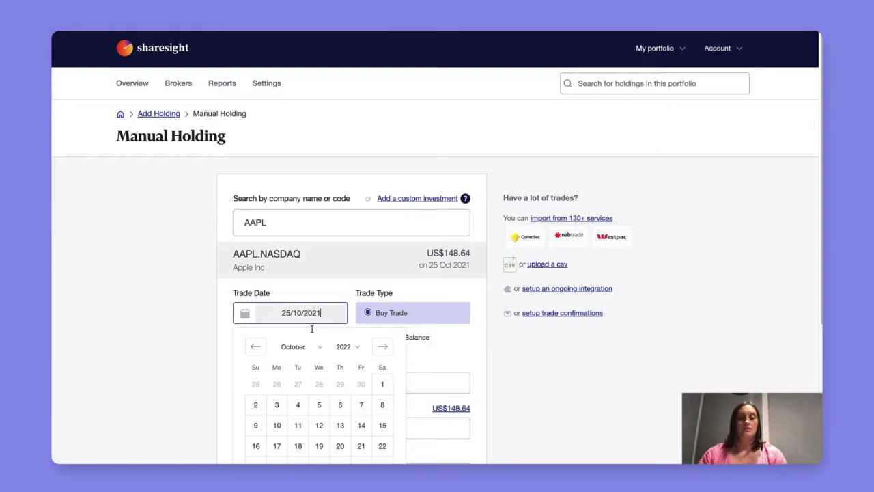
{"action": "left_click", "coordinate": [178, 326]}
{"action": "left_click", "coordinate": [277, 387]}
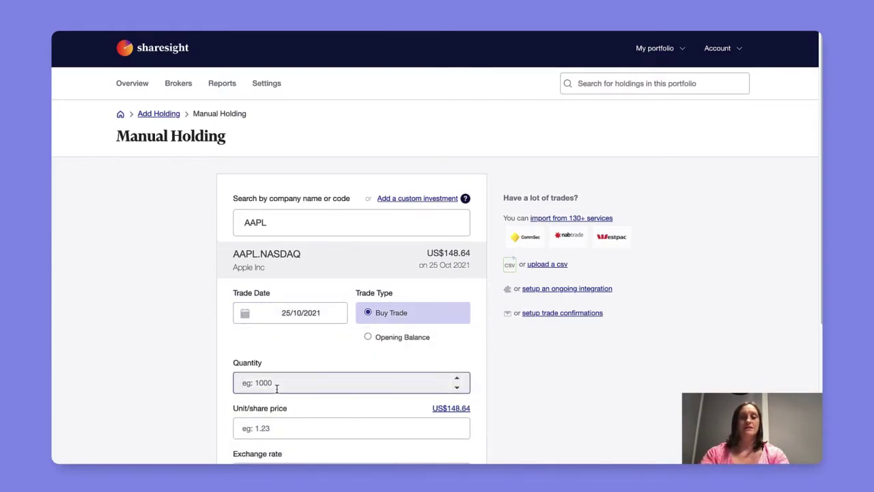
{"action": "type", "text": "1000"}
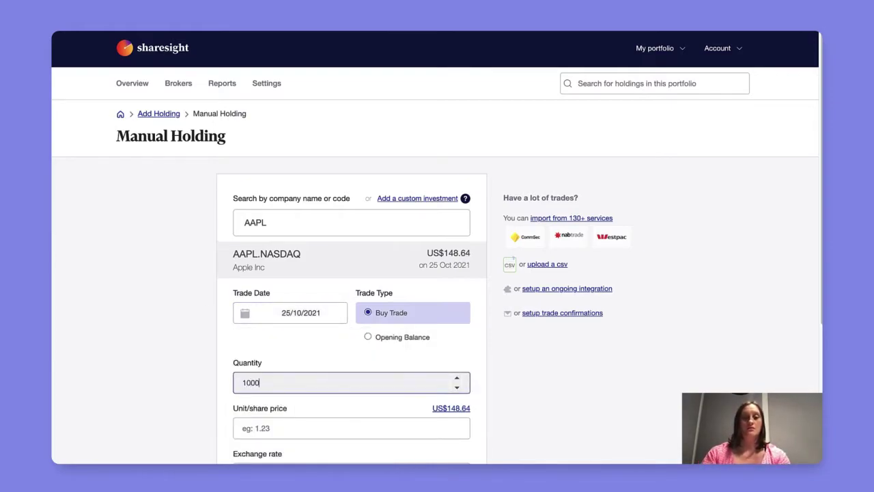
{"action": "left_click", "coordinate": [286, 427]}
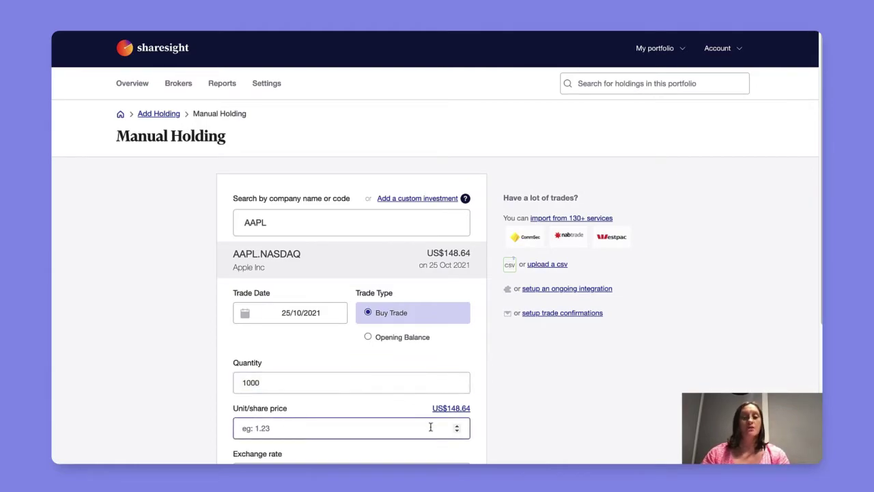
{"action": "mouse_move", "coordinate": [445, 415]}
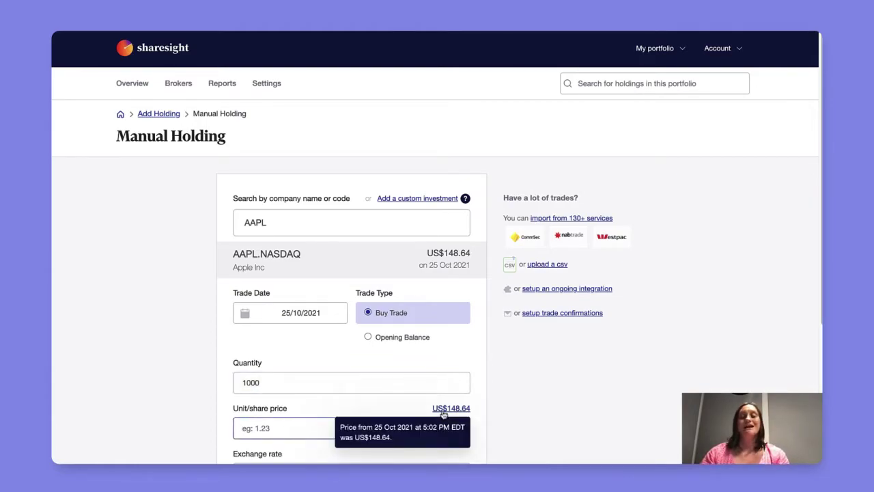
{"action": "left_click", "coordinate": [444, 409]}
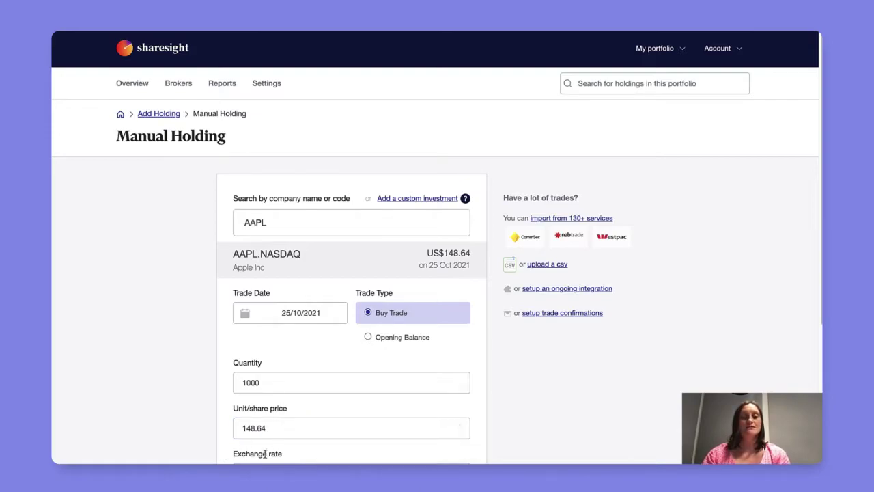
- Enter 100 USD brokerage and expand the comments and attachments section
{"action": "scroll", "coordinate": [786, 298], "scroll_direction": "down", "scroll_amount": 2}
{"action": "scroll", "coordinate": [415, 403], "scroll_direction": "down", "scroll_amount": 2}
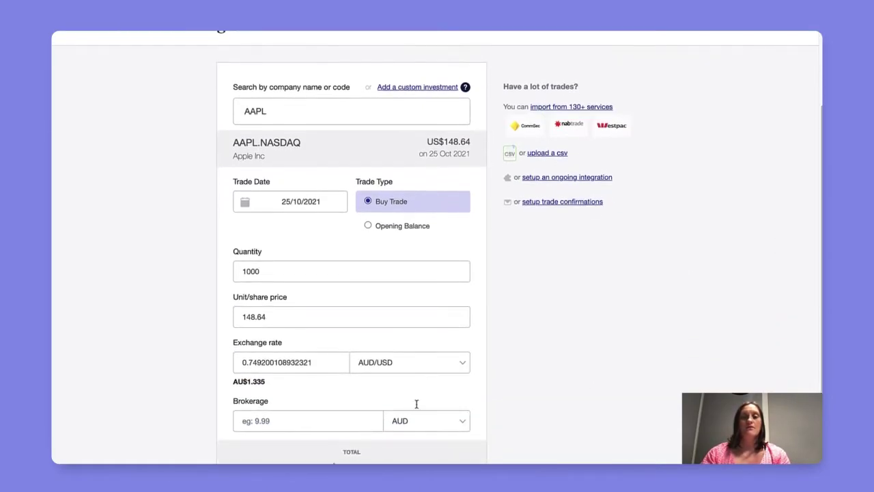
{"action": "left_click", "coordinate": [268, 420]}
{"action": "type", "text": "100"}
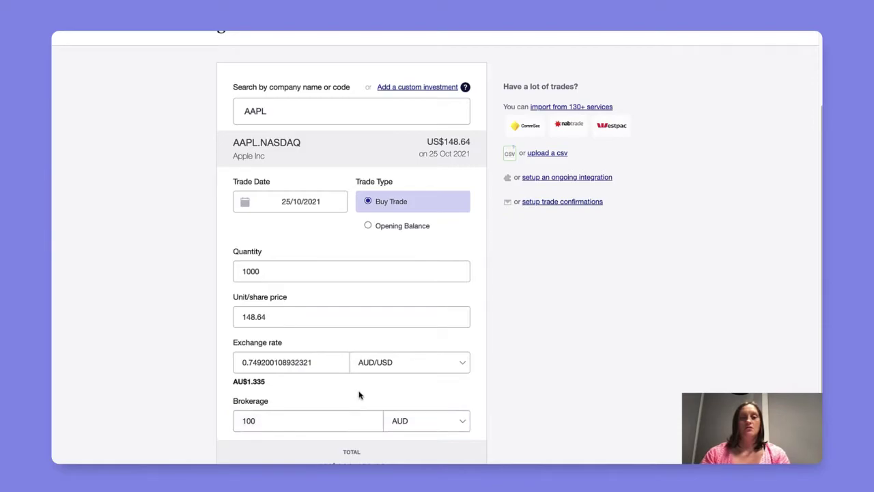
{"action": "left_click", "coordinate": [434, 421]}
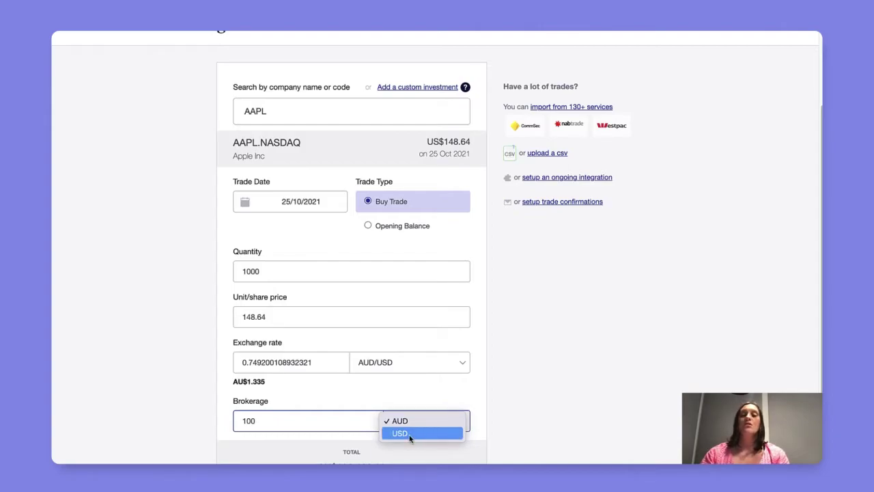
{"action": "left_click", "coordinate": [411, 438]}
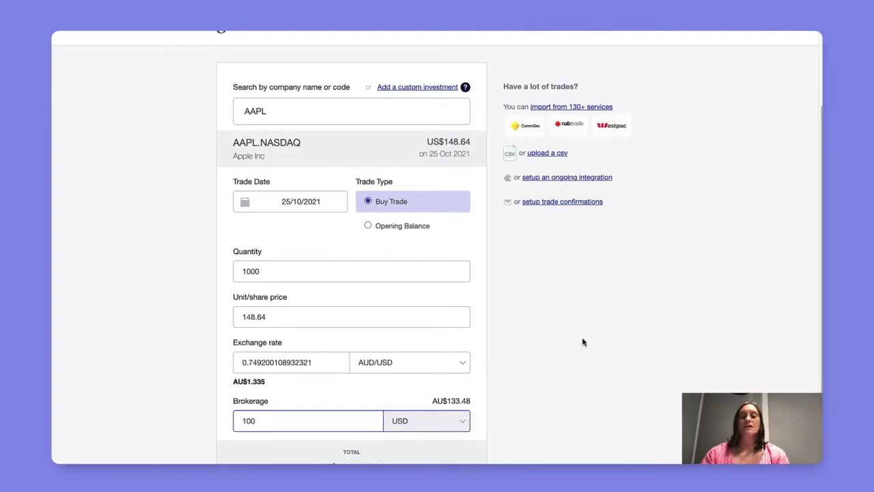
{"action": "scroll", "coordinate": [818, 381], "scroll_direction": "down", "scroll_amount": 3}
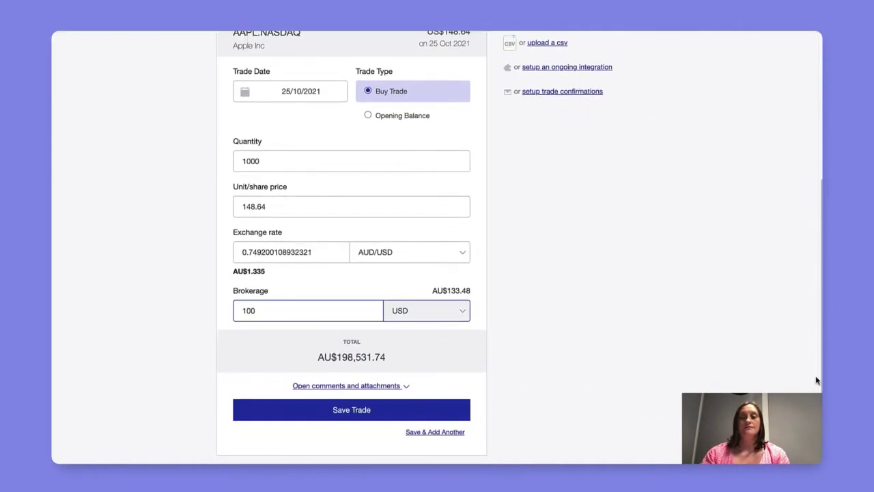
{"action": "left_click", "coordinate": [319, 386]}
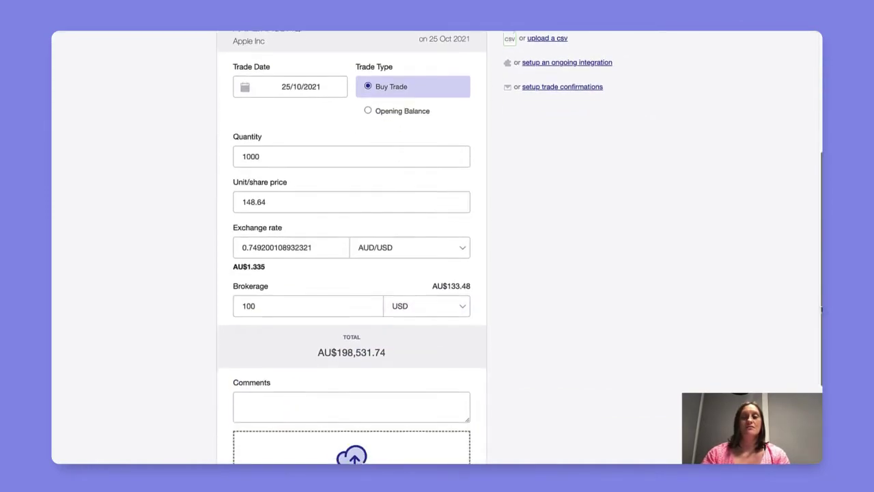
- Keep NASDAQ:AAPL for the opening balance, with 60000 total cost base and 100 shares
{"action": "scroll", "coordinate": [318, 386], "scroll_direction": "down", "scroll_amount": 5}
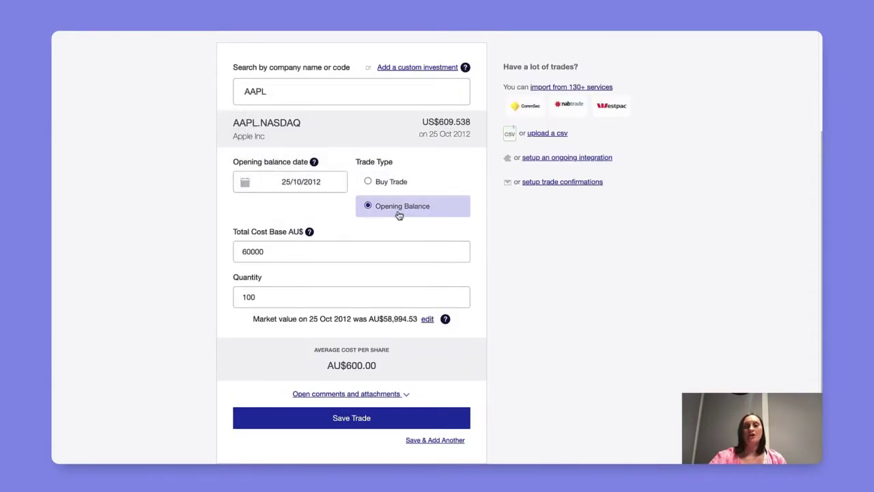
{"action": "left_click", "coordinate": [304, 88]}
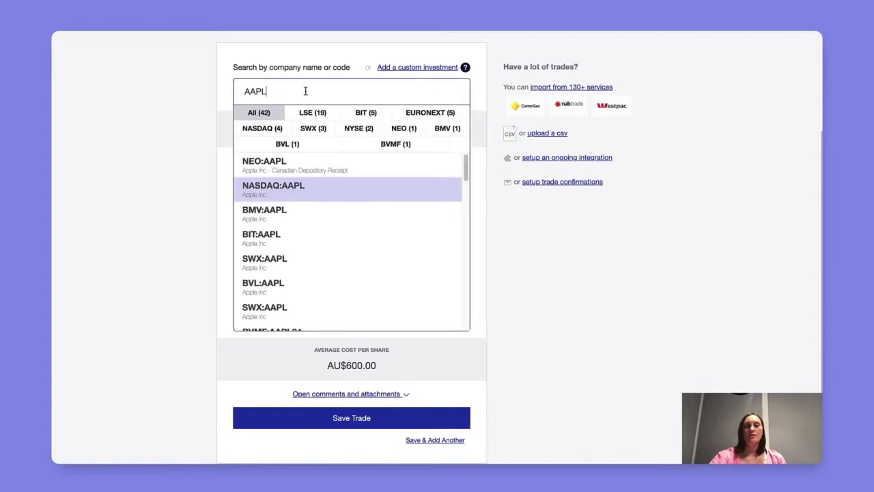
{"action": "left_click", "coordinate": [305, 195]}
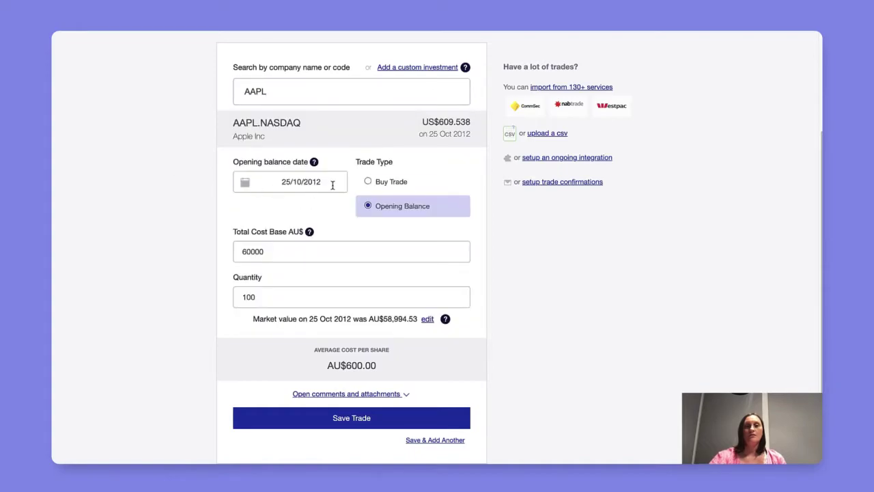
{"action": "left_click", "coordinate": [284, 251]}
{"action": "mouse_move", "coordinate": [309, 232]}
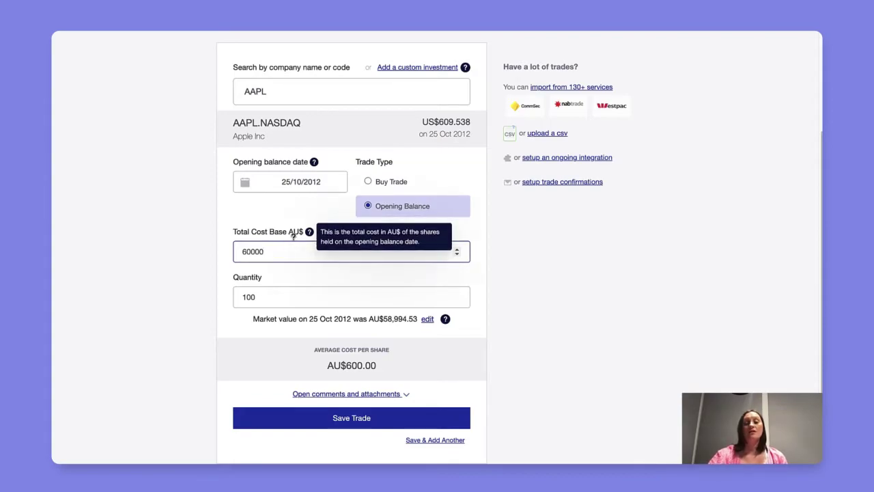
{"action": "left_click", "coordinate": [274, 302]}
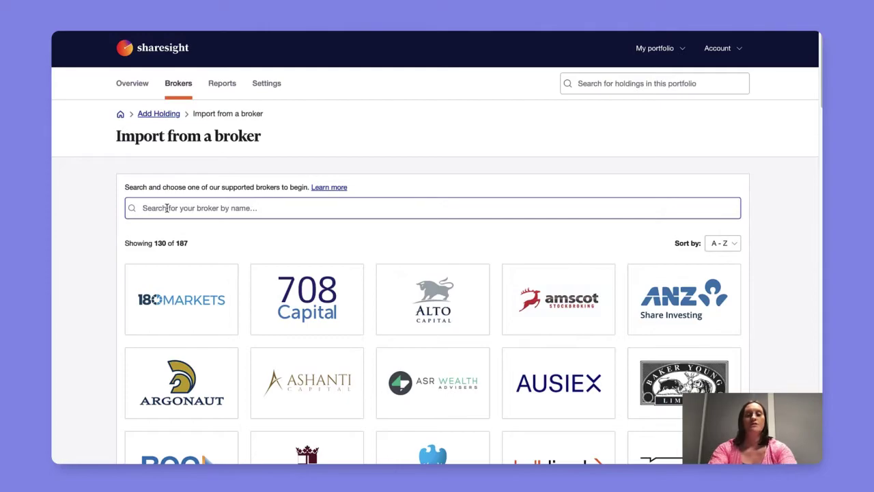
- Search COMM to view the CommSec import instructions, then return to all brokers
{"action": "type", "text": "COMM"}
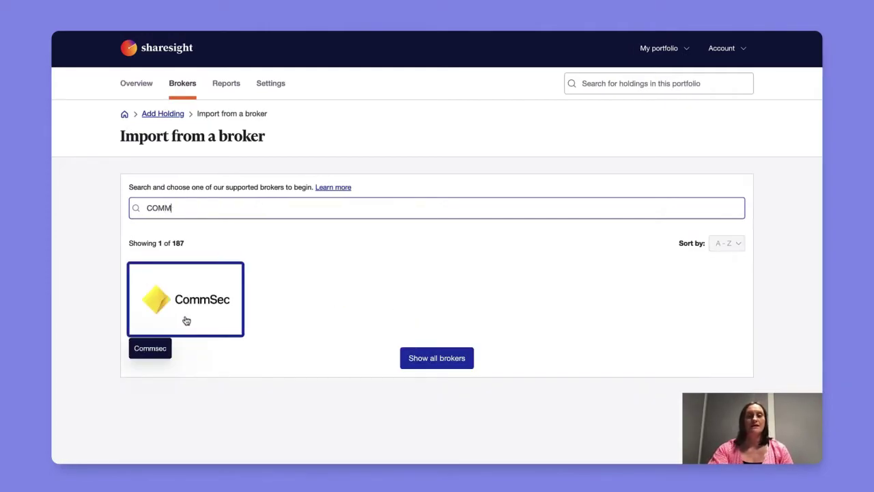
{"action": "left_click", "coordinate": [186, 320]}
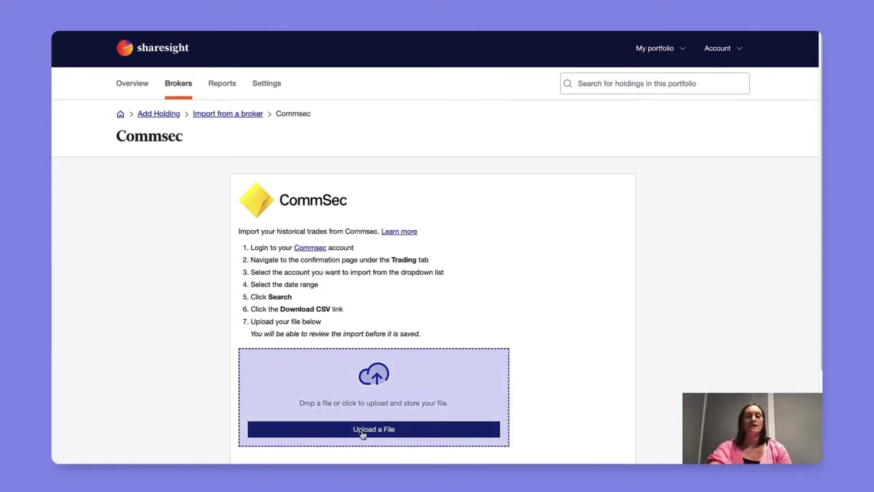
{"action": "left_click", "coordinate": [213, 117]}
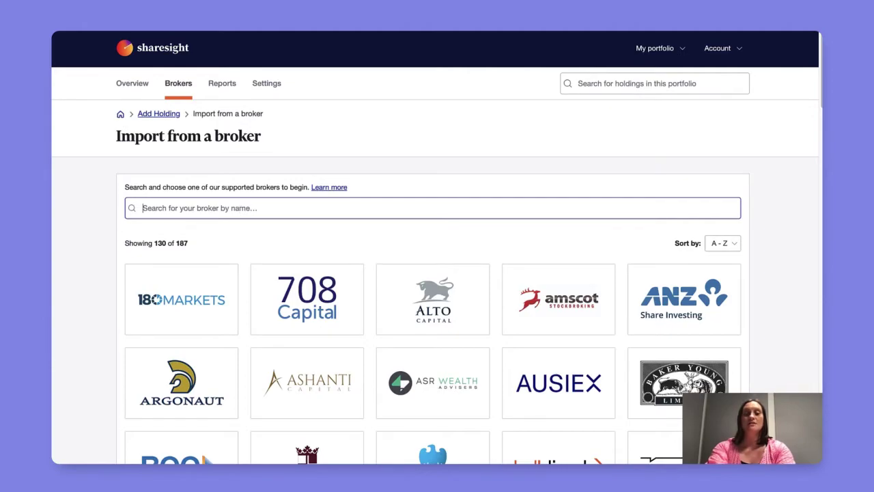
- Search CMC and read through the CMC Invest connection instructions
{"action": "type", "text": "CMC"}
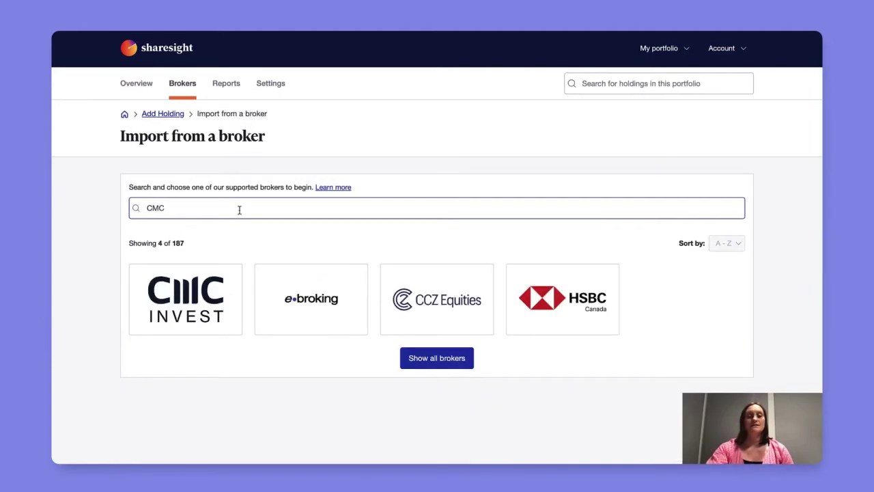
{"action": "left_click", "coordinate": [182, 290]}
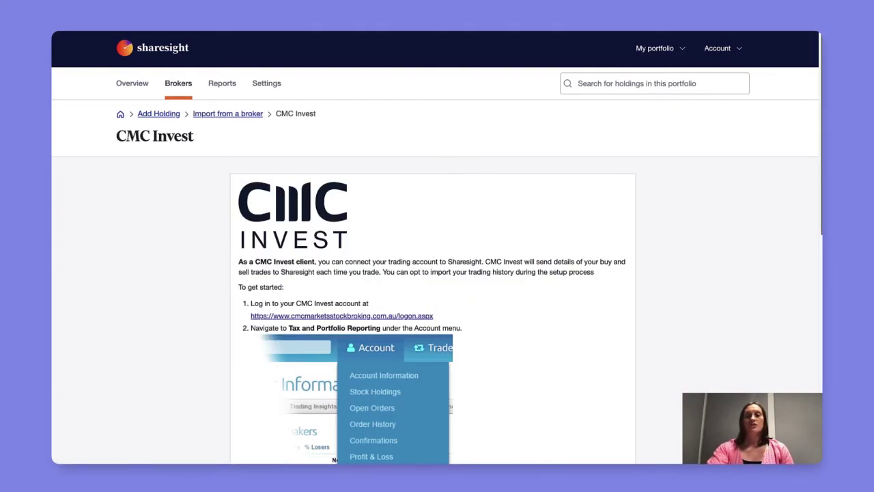
{"action": "scroll", "coordinate": [334, 112], "scroll_direction": "down", "scroll_amount": 3}
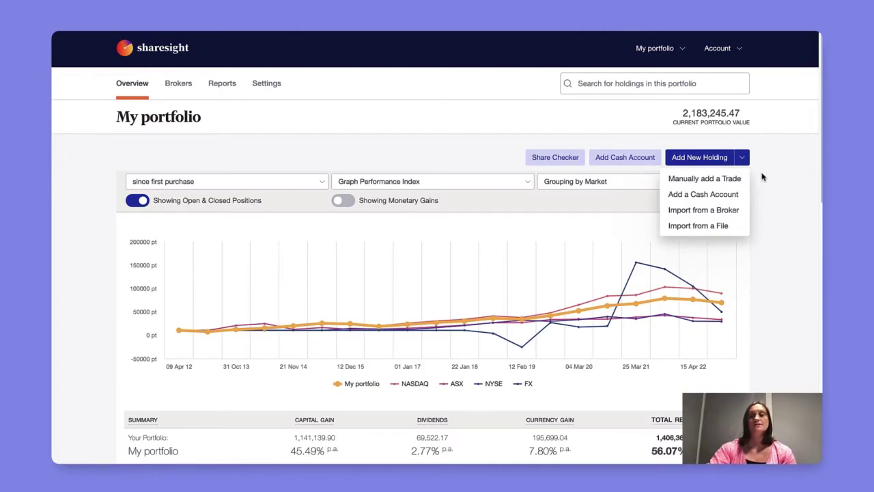
- Choose Import from a File to view the historic trades CSV import page
{"action": "left_click", "coordinate": [703, 226]}
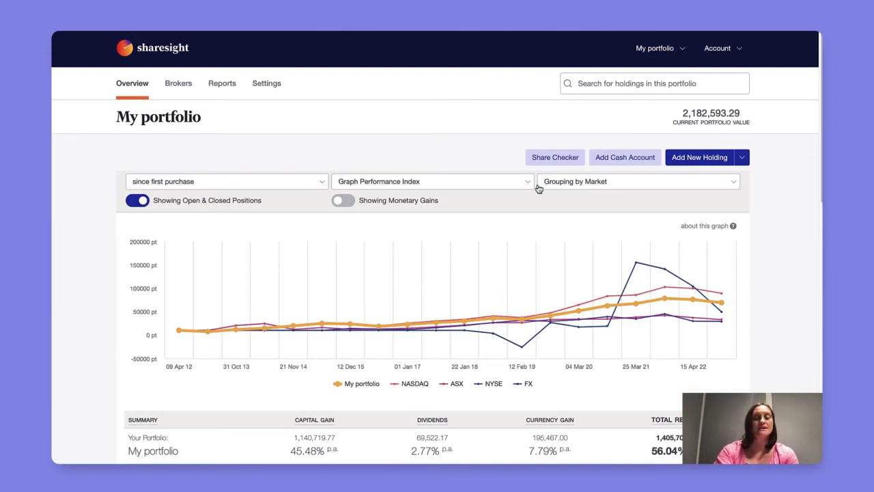
{"action": "left_click", "coordinate": [280, 96]}
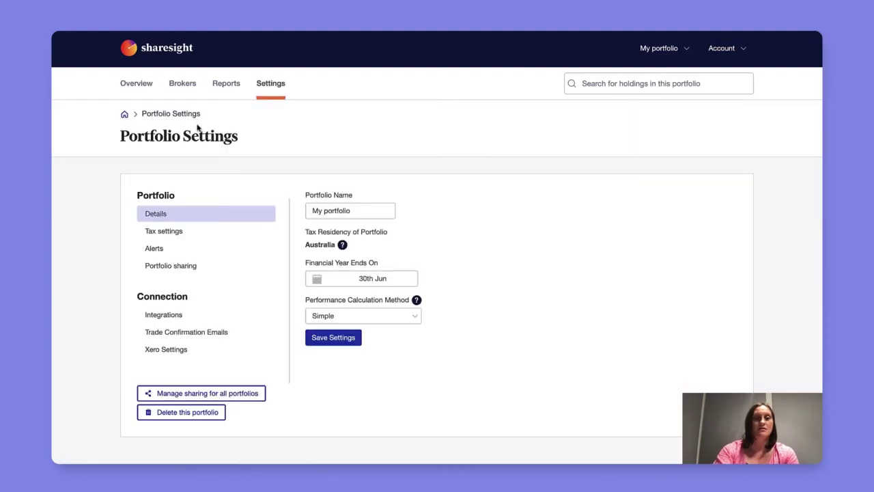
{"action": "left_click", "coordinate": [170, 332]}
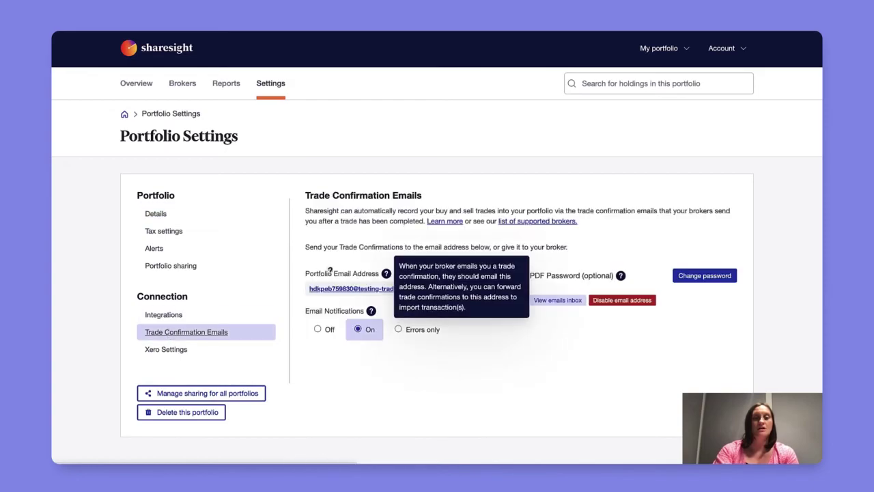